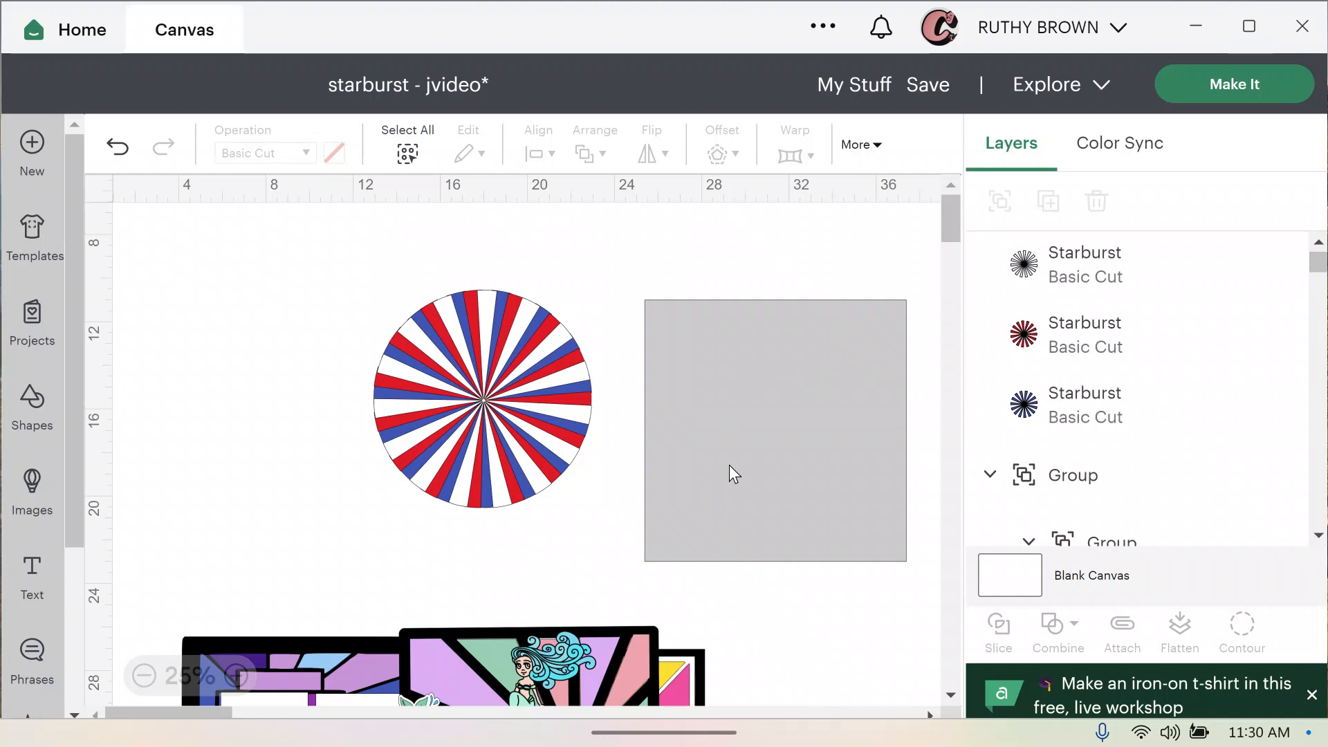
# - Place the gray square behind the striped starburst, rotate it back to nearly level, and position it evenly around the circle
pyautogui.moveTo(752, 476); pyautogui.dragTo(477, 411)
pyautogui.moveTo(620, 310); pyautogui.dragTo(599, 267)
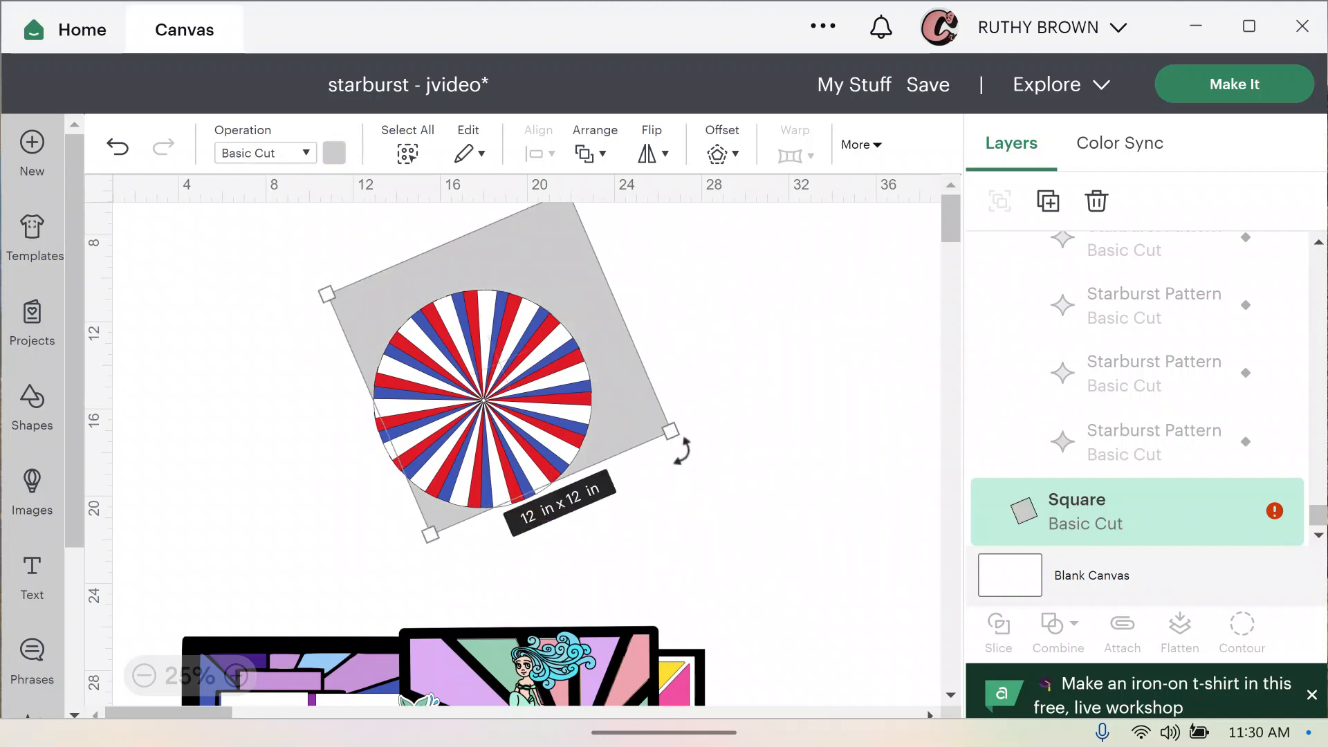
pyautogui.moveTo(644, 491)
pyautogui.mouseDown()
pyautogui.moveTo(608, 519)
pyautogui.moveTo(622, 489)
pyautogui.moveTo(602, 506)
pyautogui.moveTo(623, 487)
pyautogui.mouseUp()
pyautogui.click(717, 415)
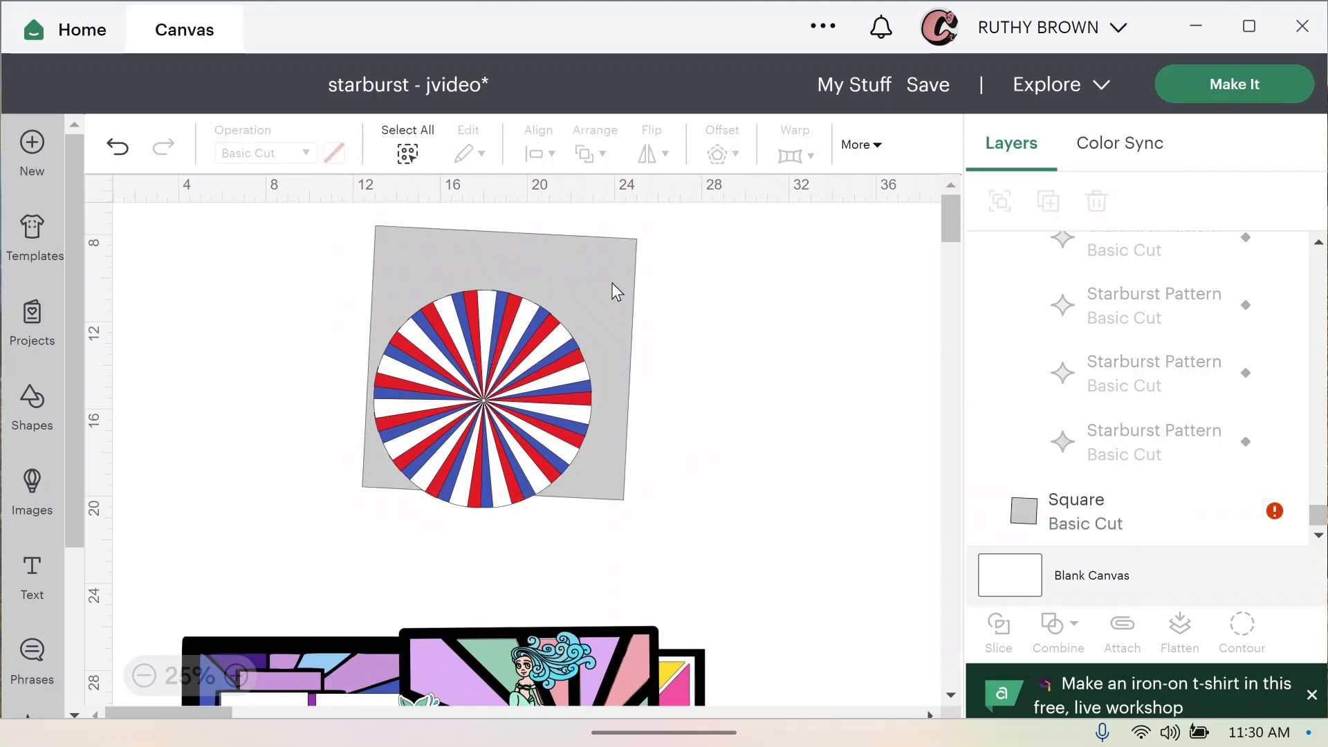
pyautogui.moveTo(612, 280); pyautogui.dragTo(611, 277)
pyautogui.moveTo(648, 226); pyautogui.dragTo(664, 261)
pyautogui.click(670, 376)
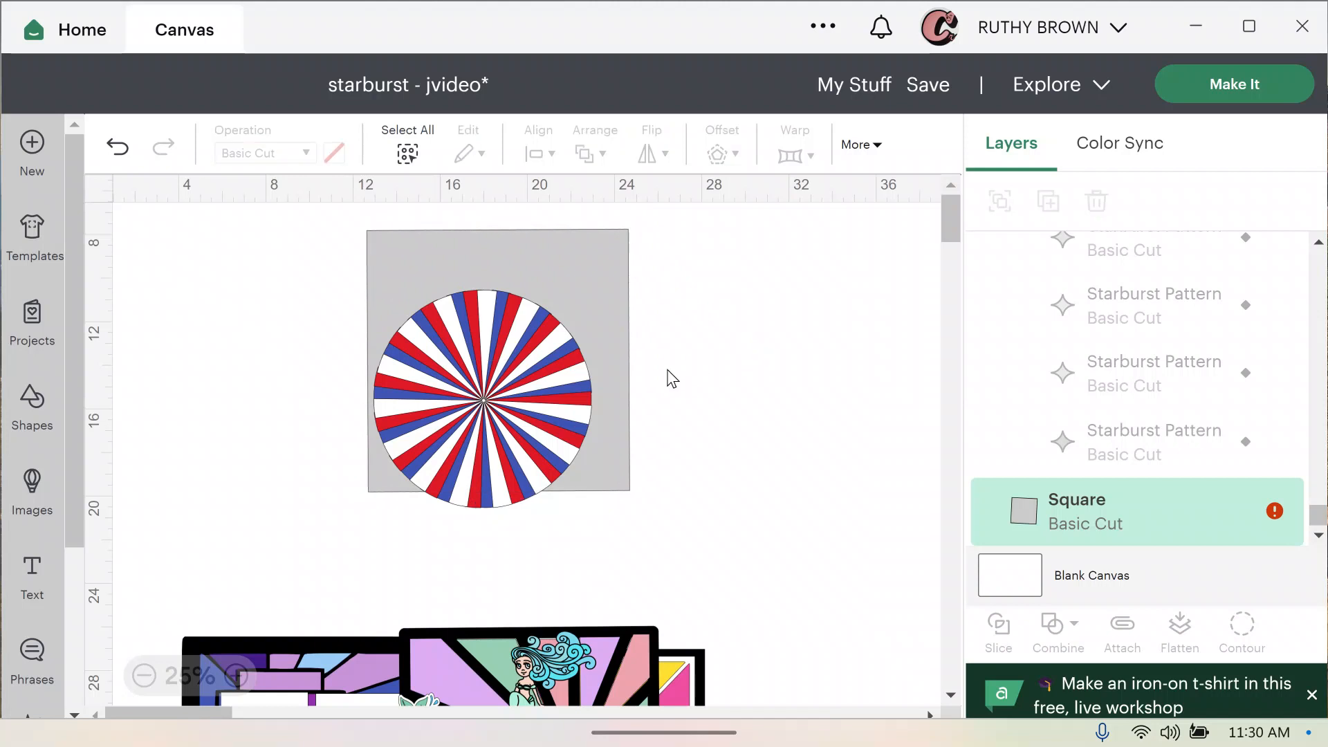
pyautogui.moveTo(568, 273)
pyautogui.mouseDown()
pyautogui.moveTo(552, 296)
pyautogui.moveTo(575, 293)
pyautogui.mouseUp()
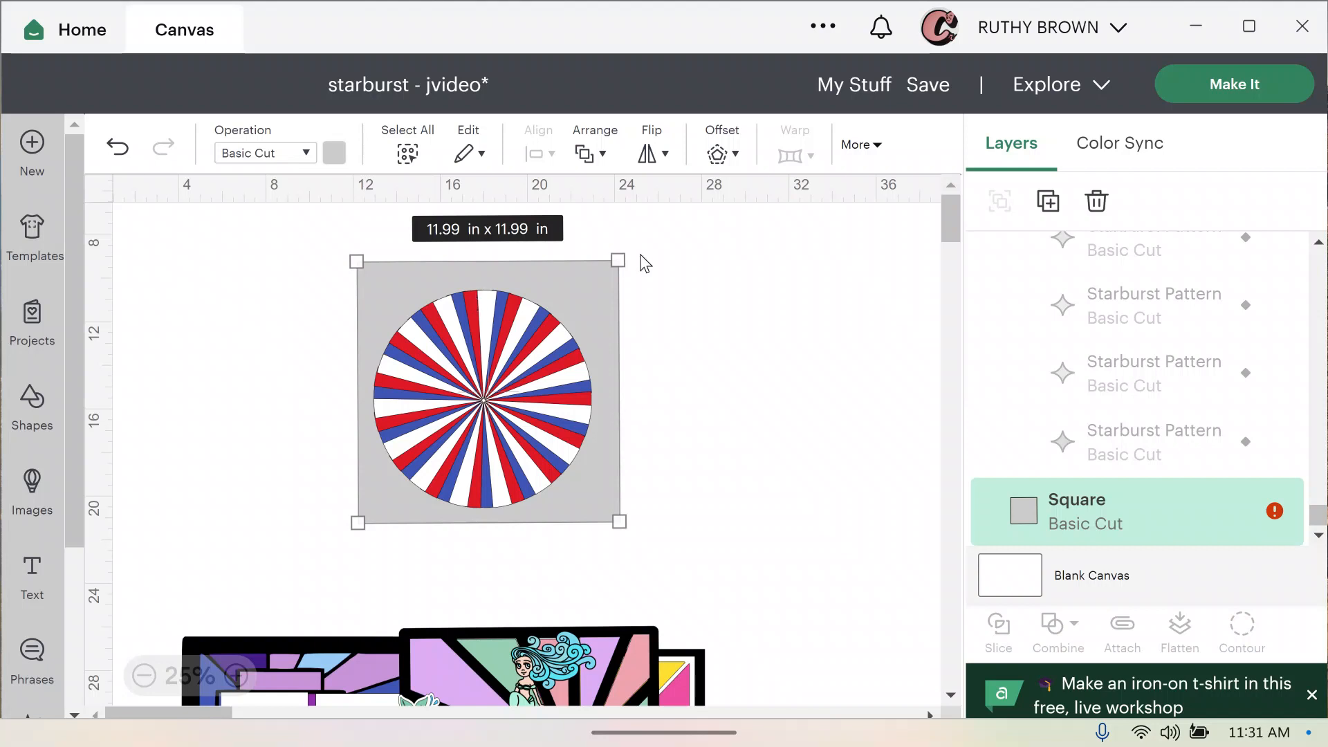
pyautogui.moveTo(607, 296); pyautogui.dragTo(593, 299)
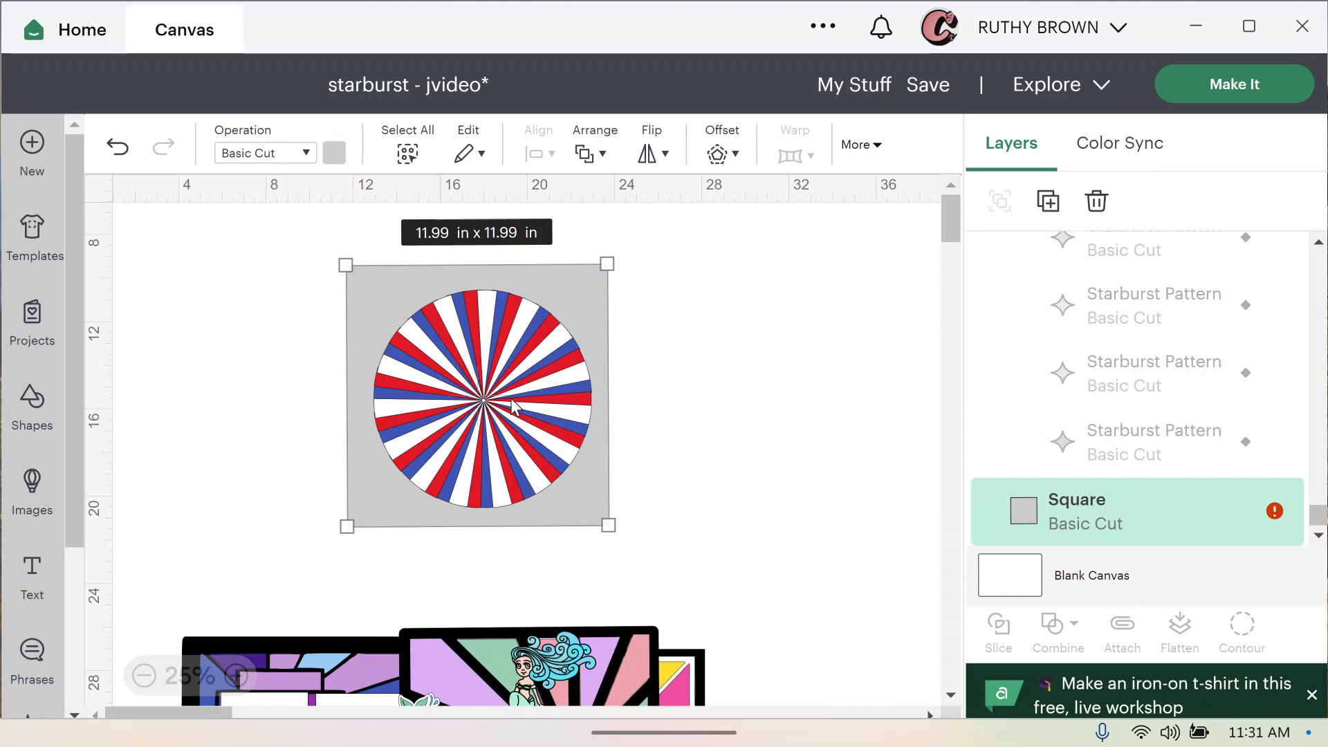
# - Pull the red, white and blue starburst layers apart and move the gray square below, clear of them
pyautogui.moveTo(503, 408); pyautogui.dragTo(574, 463)
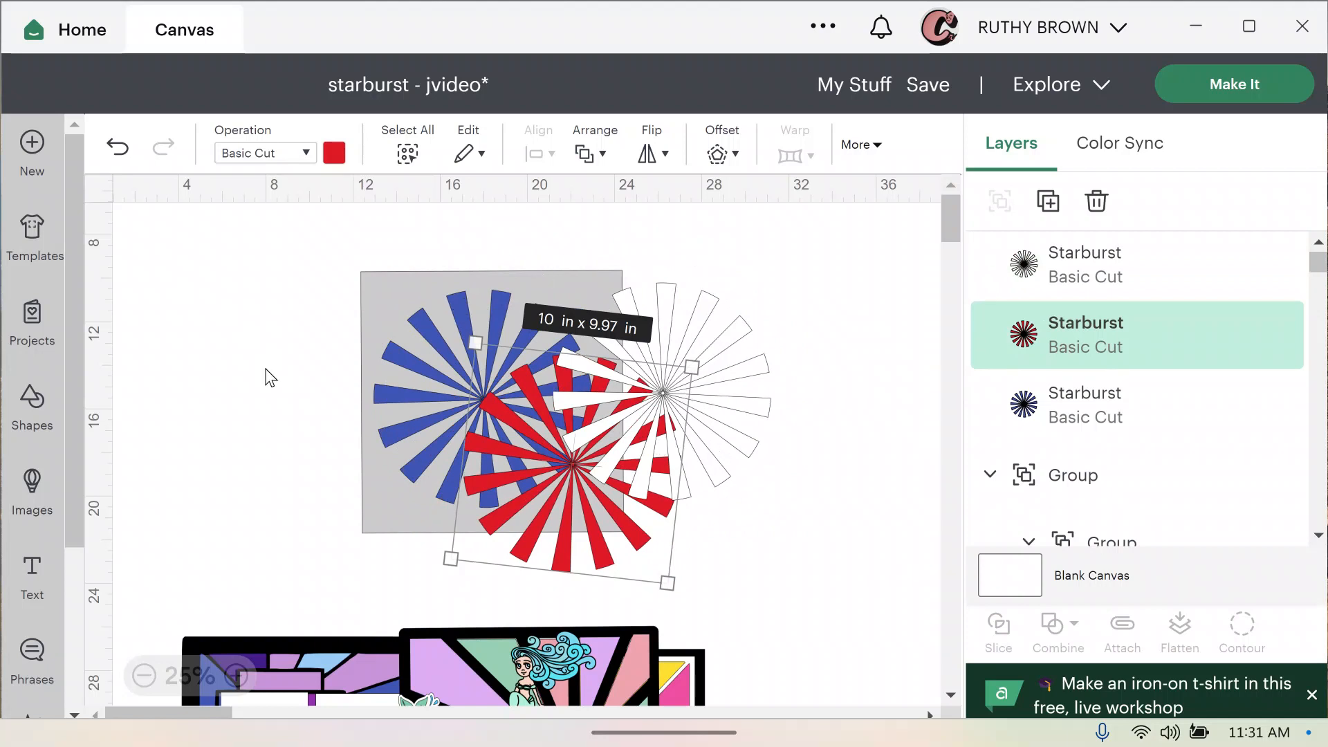
pyautogui.moveTo(544, 374); pyautogui.dragTo(366, 529)
pyautogui.moveTo(332, 284); pyautogui.dragTo(638, 411)
pyautogui.click(829, 357)
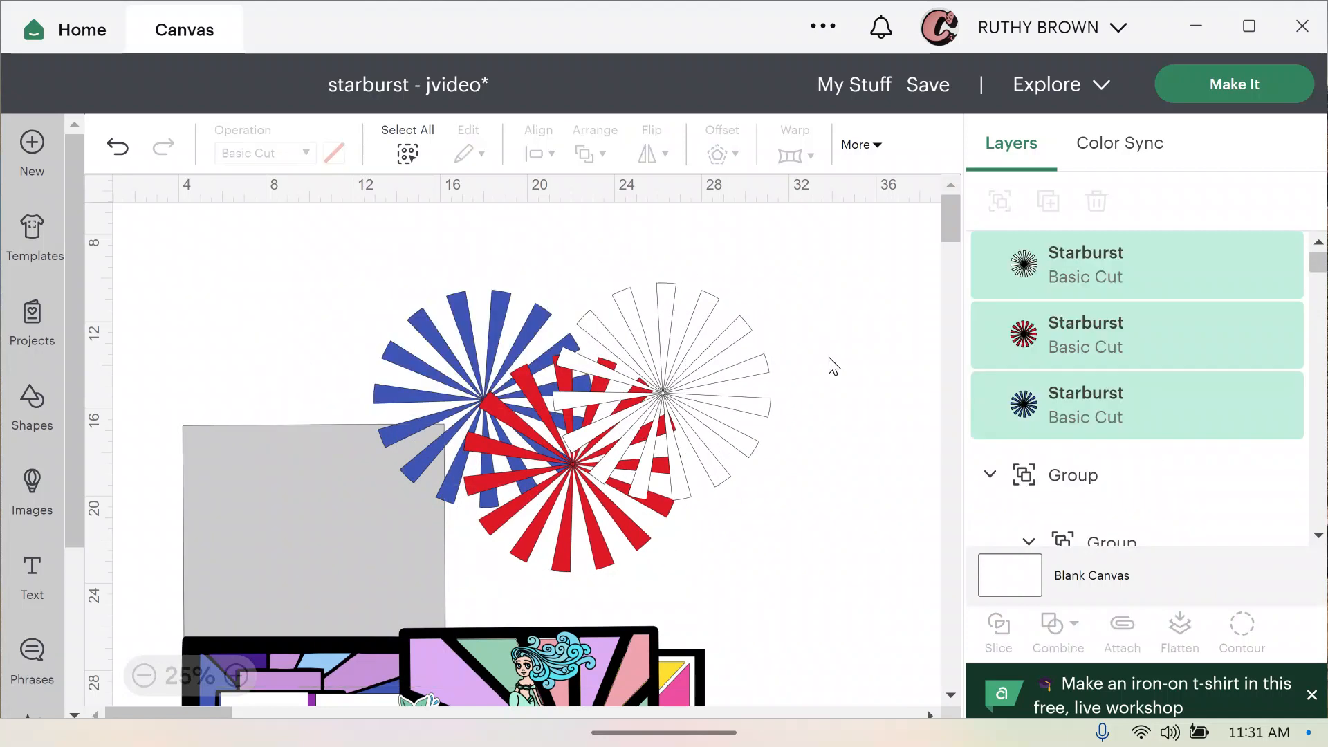
pyautogui.click(629, 398)
pyautogui.click(398, 277)
pyautogui.moveTo(398, 277); pyautogui.dragTo(663, 442)
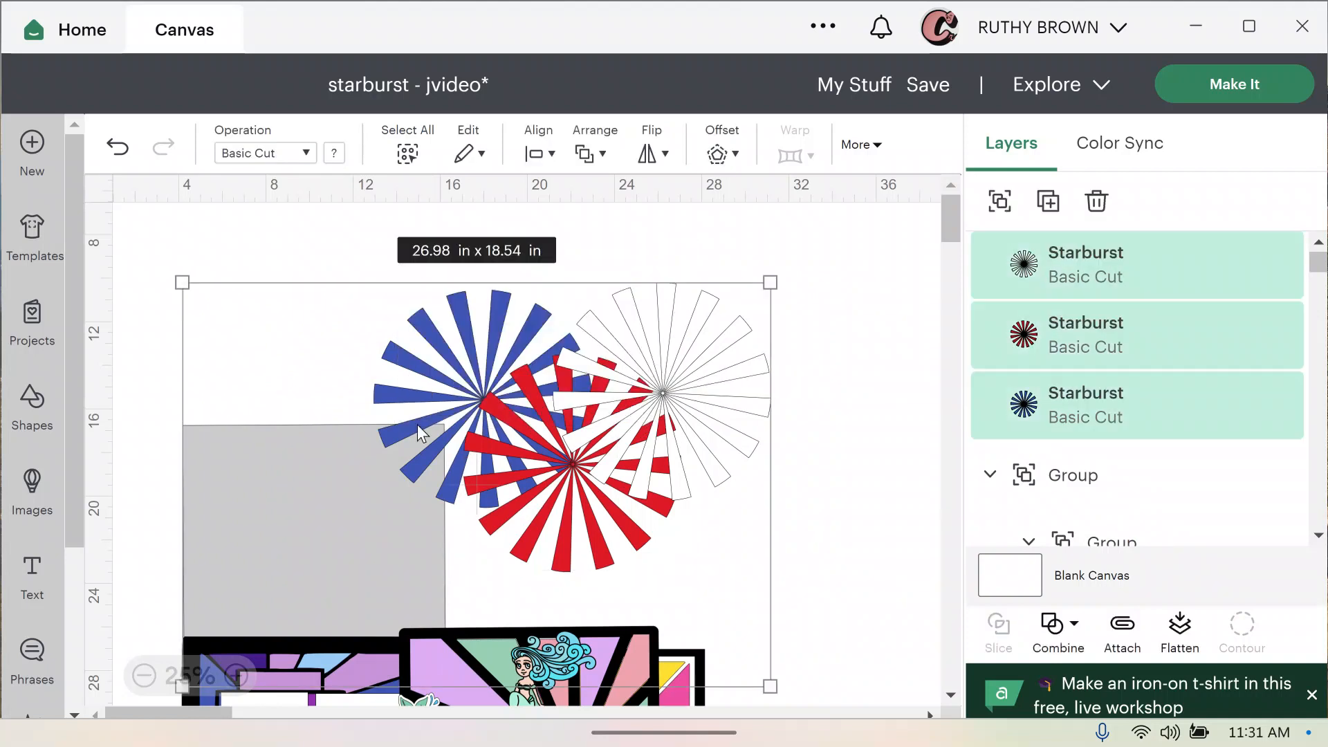
pyautogui.moveTo(159, 254); pyautogui.dragTo(228, 481)
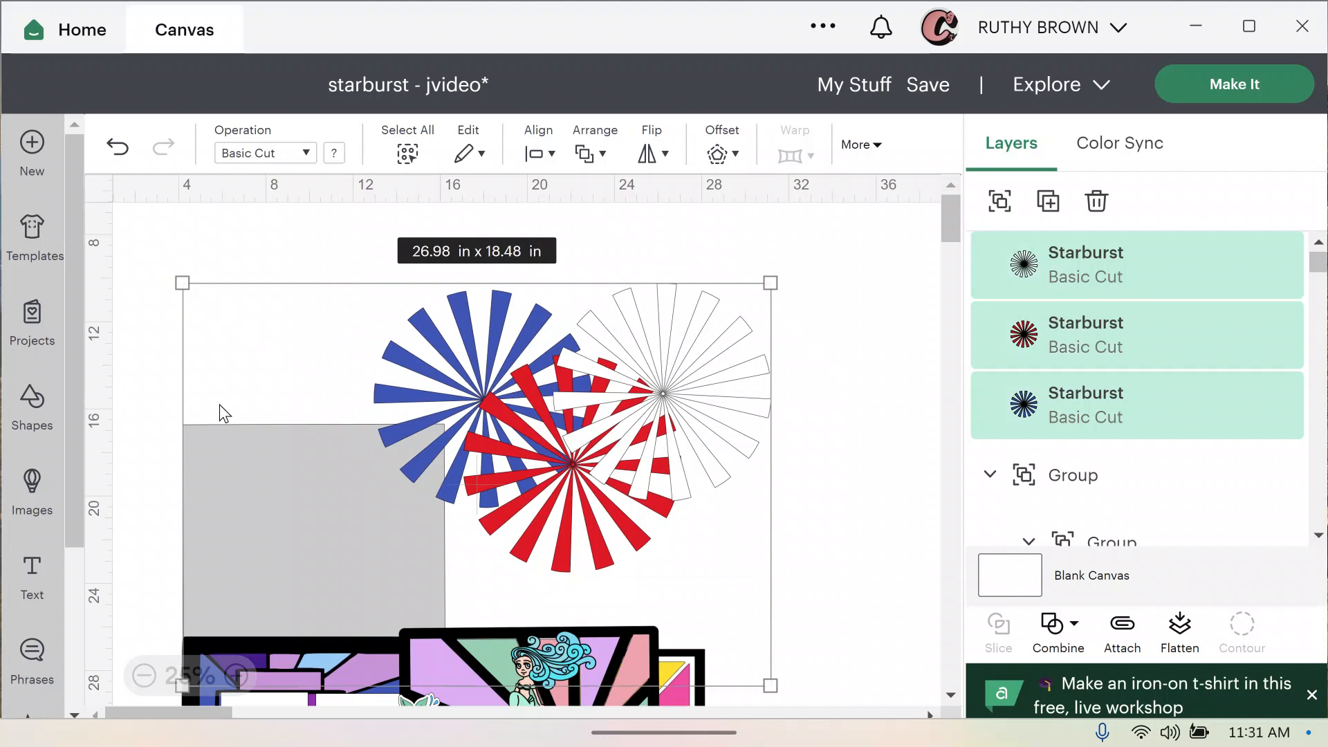
pyautogui.click(177, 488)
pyautogui.moveTo(242, 520); pyautogui.dragTo(208, 723)
# - Align the three starburst layers with the Center option and move the combined starburst aside to free the canvas
pyautogui.moveTo(319, 300); pyautogui.dragTo(726, 446)
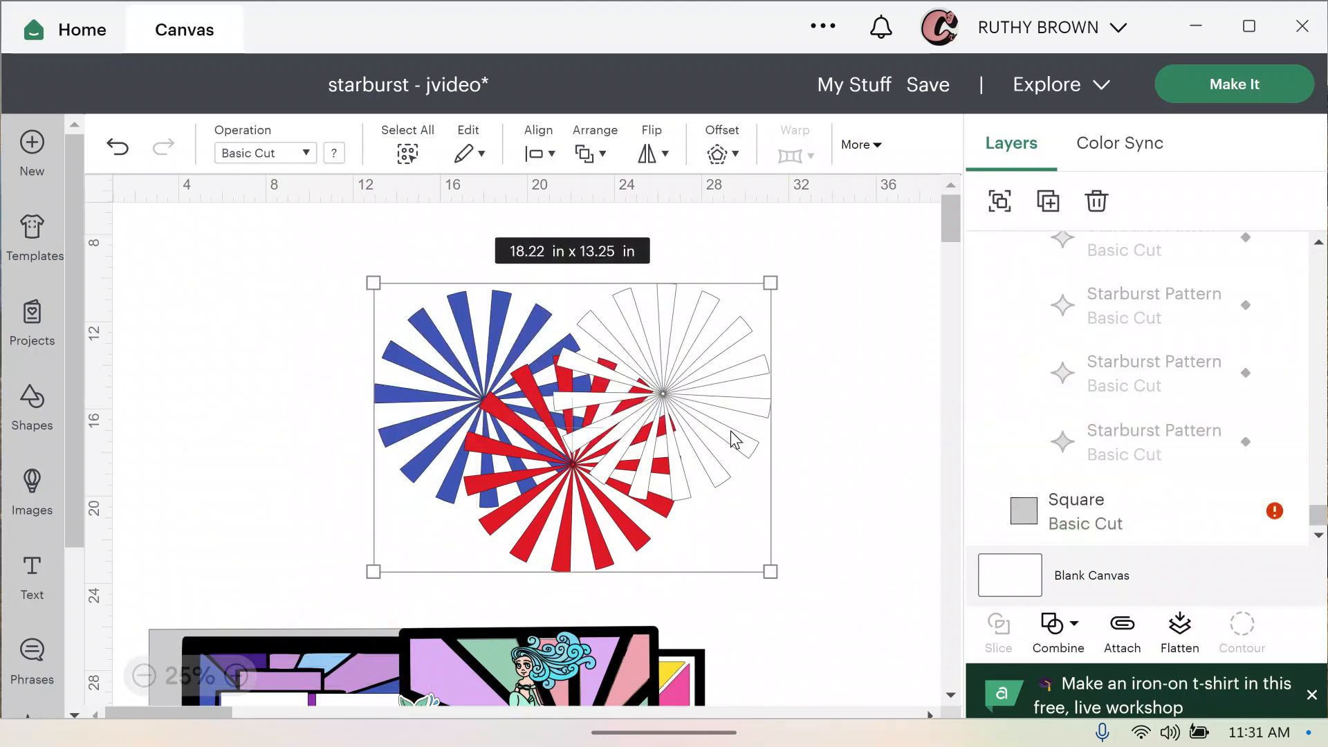
pyautogui.click(534, 152)
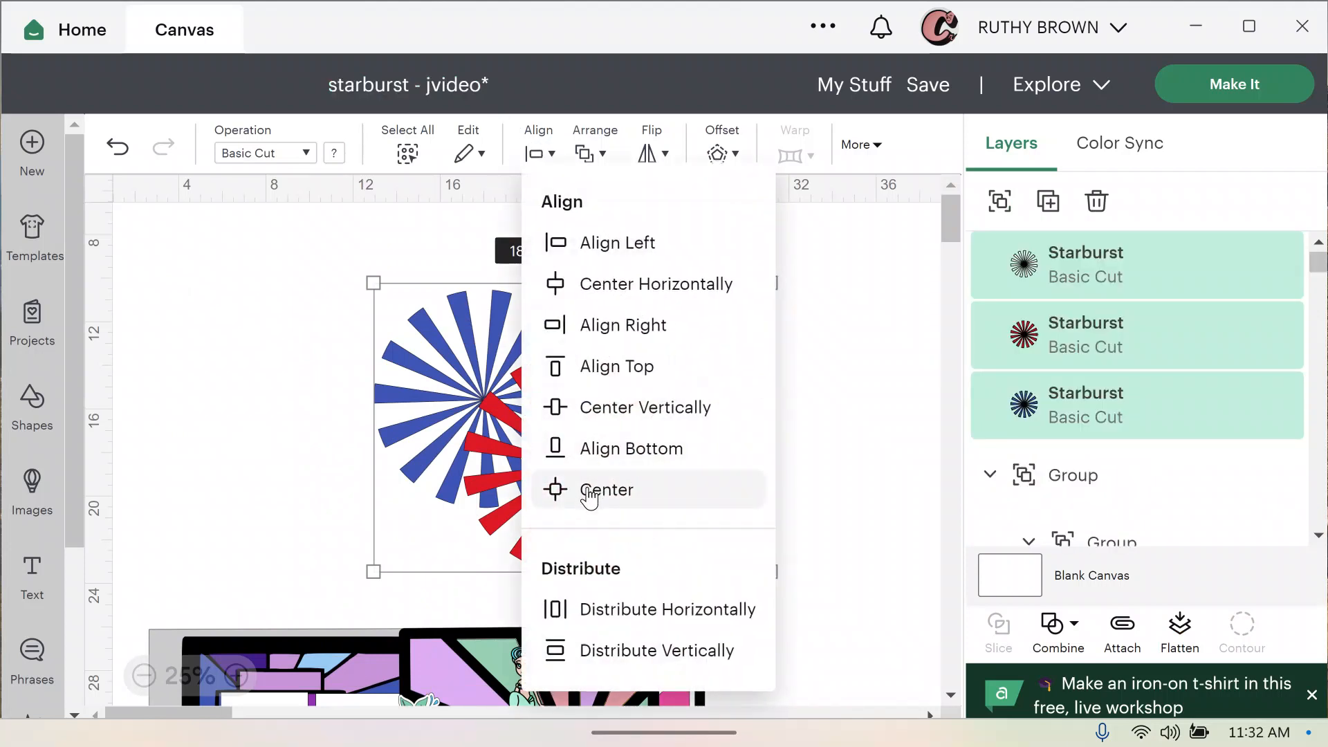
pyautogui.click(588, 493)
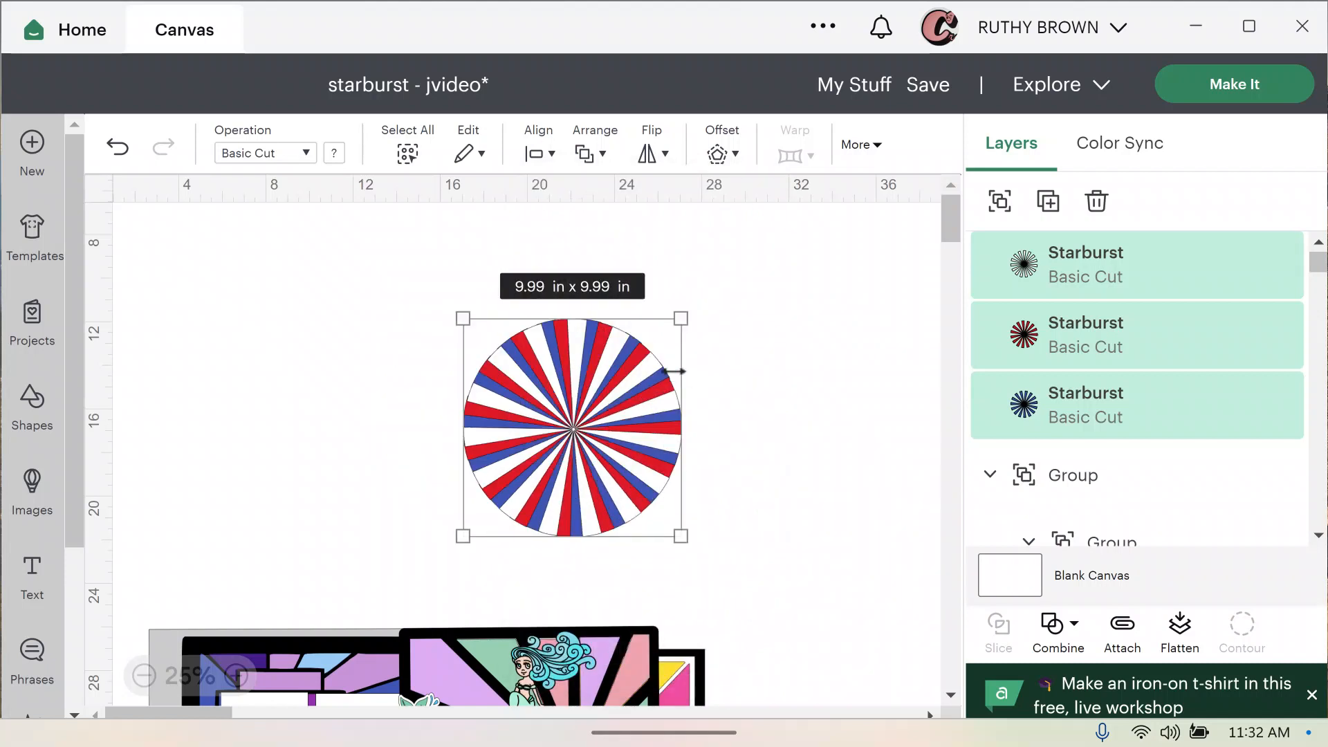
pyautogui.moveTo(558, 416); pyautogui.dragTo(906, 366)
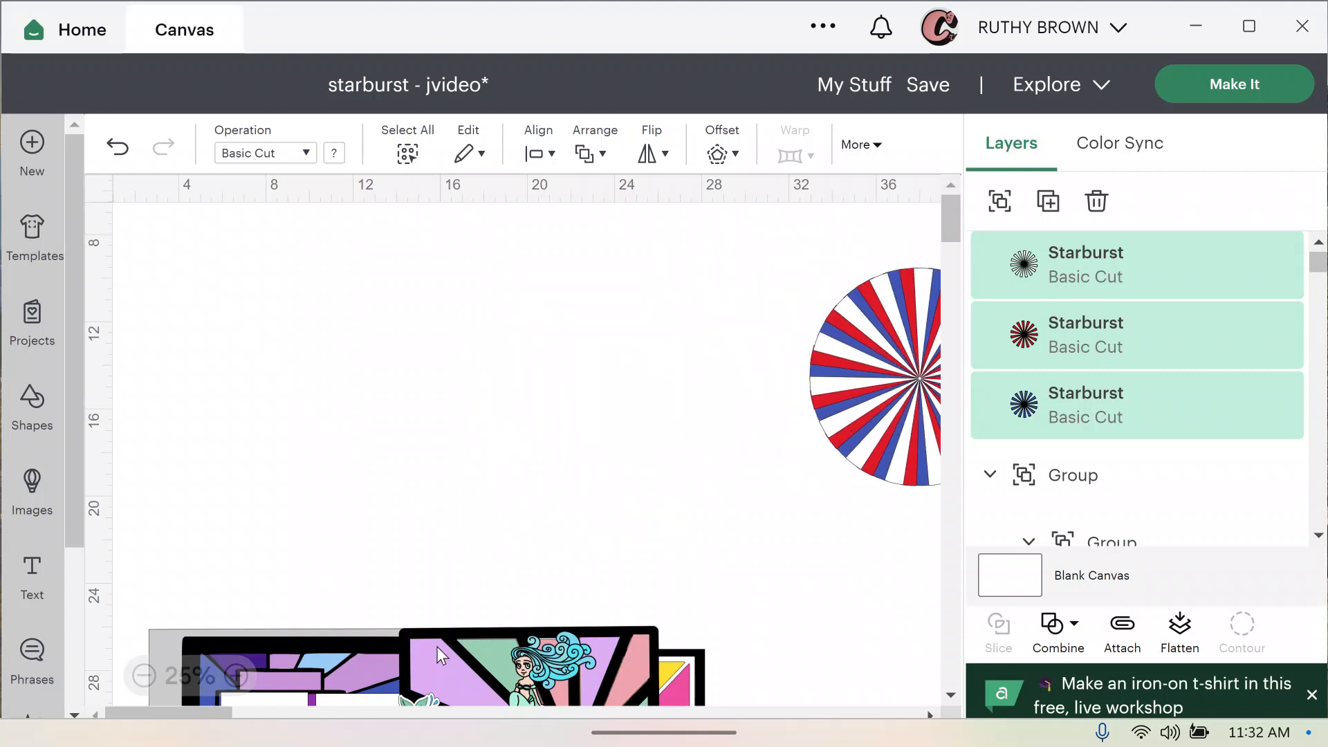
# - Move the mermaid frame design into the empty canvas area and enlarge it to about 18.22 x 17.94 in
pyautogui.moveTo(447, 654); pyautogui.dragTo(249, 219)
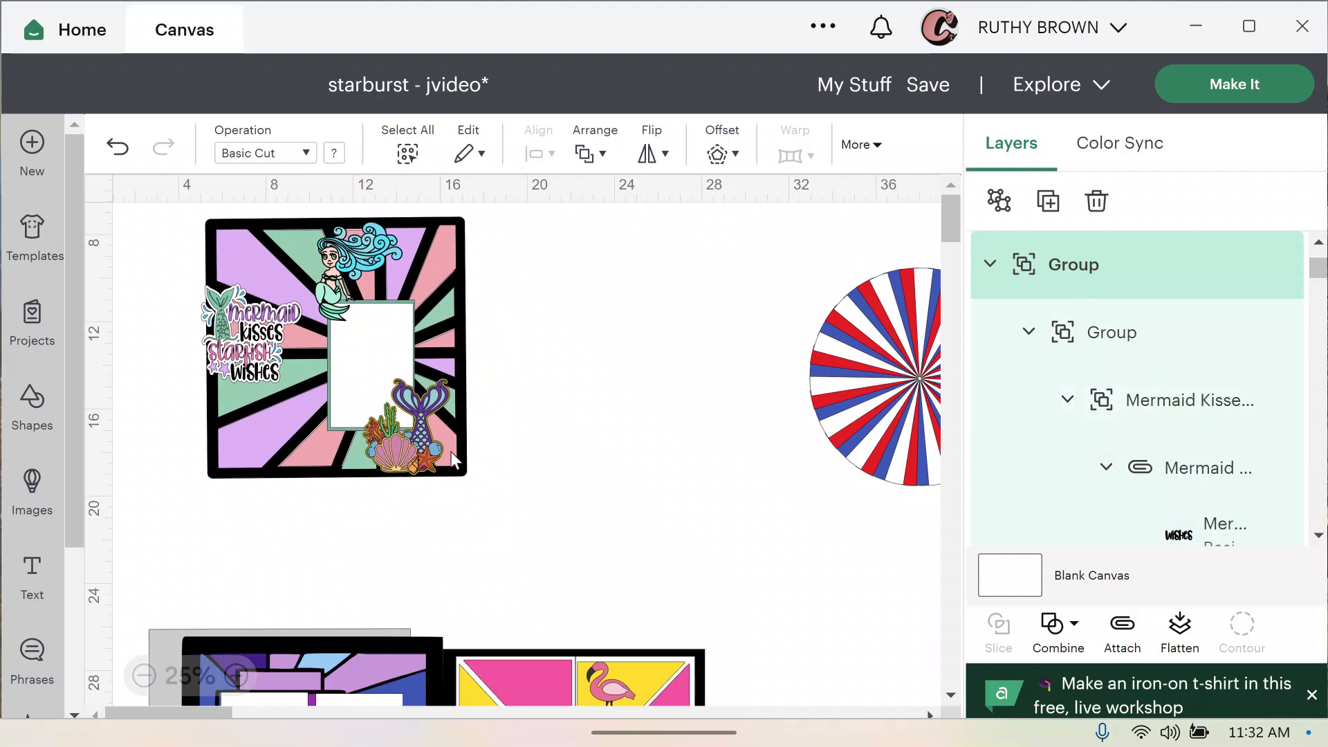
pyautogui.click(481, 554)
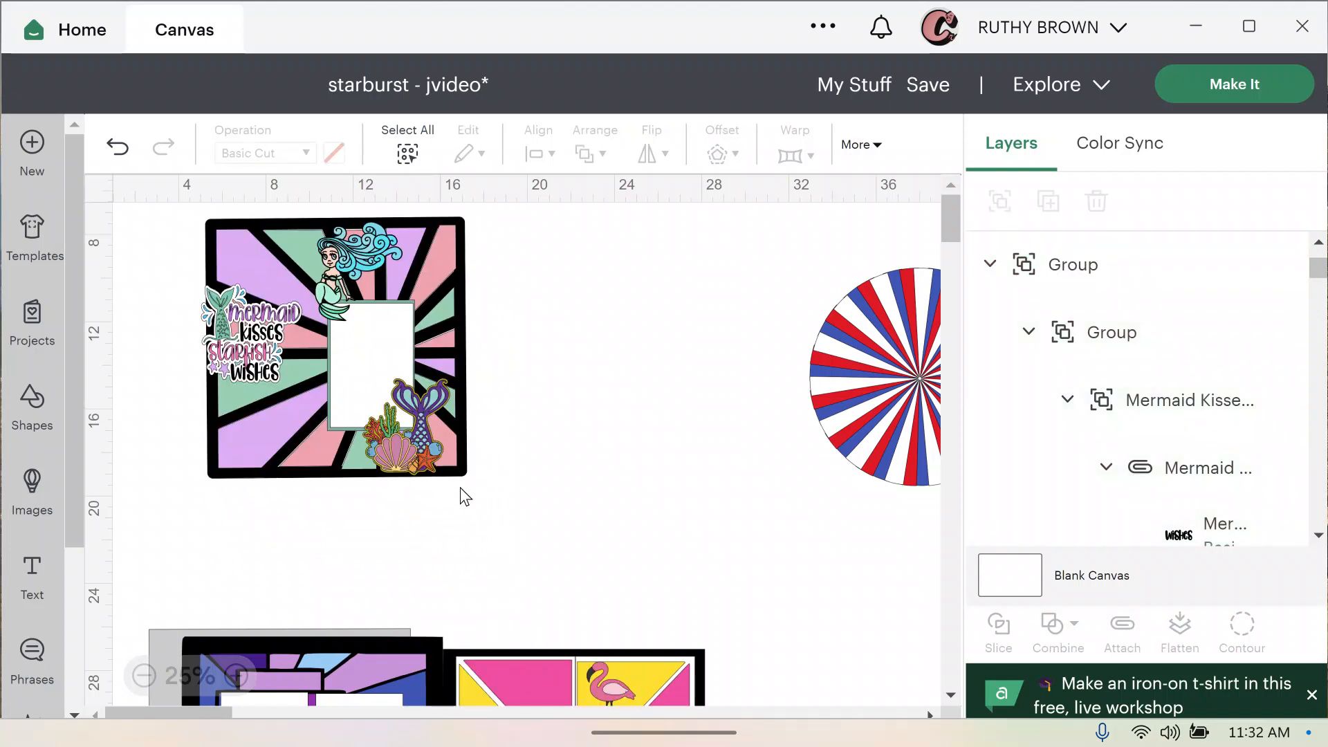
pyautogui.click(388, 409)
pyautogui.moveTo(465, 477); pyautogui.dragTo(552, 616)
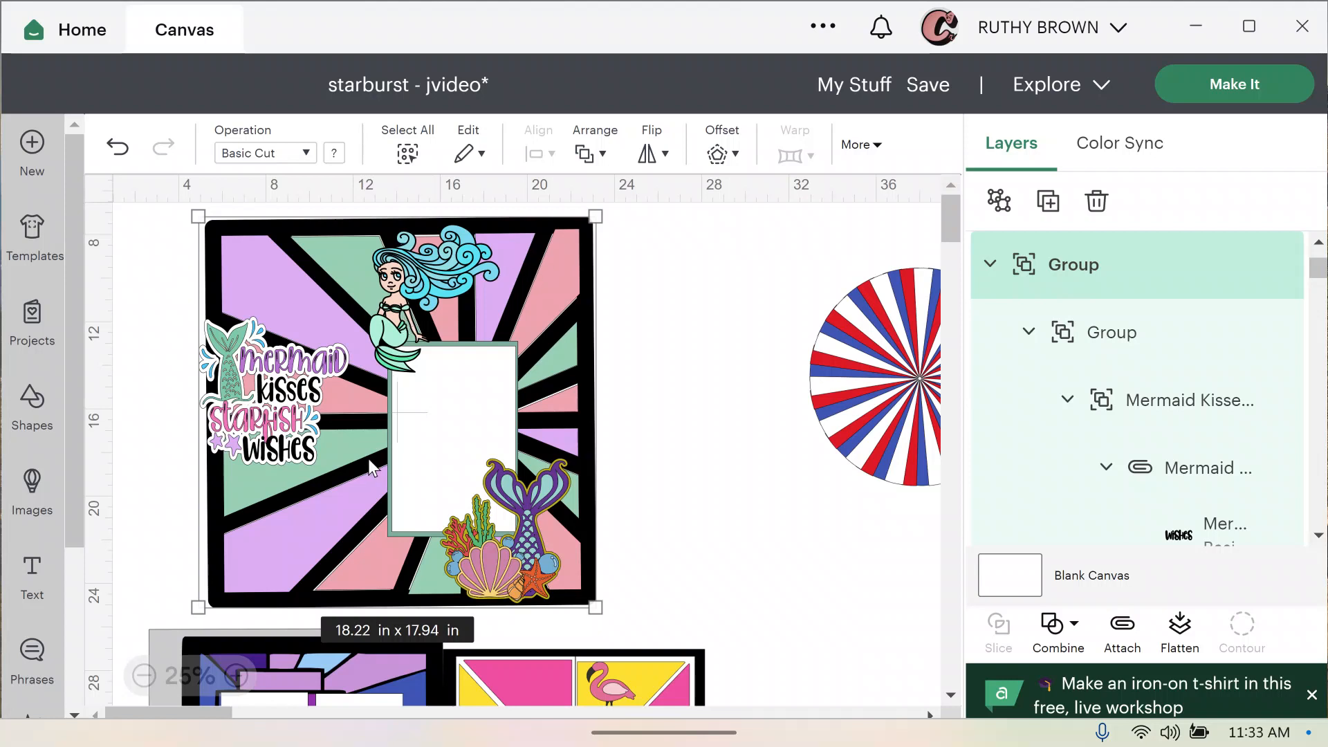
# - Move the mermaid design aside, bring the treble clef frame into the open area and enlarge it to about 18.39 x 18.4 in
pyautogui.moveTo(439, 456); pyautogui.dragTo(993, 435)
pyautogui.moveTo(404, 662); pyautogui.dragTo(436, 265)
pyautogui.click(458, 480)
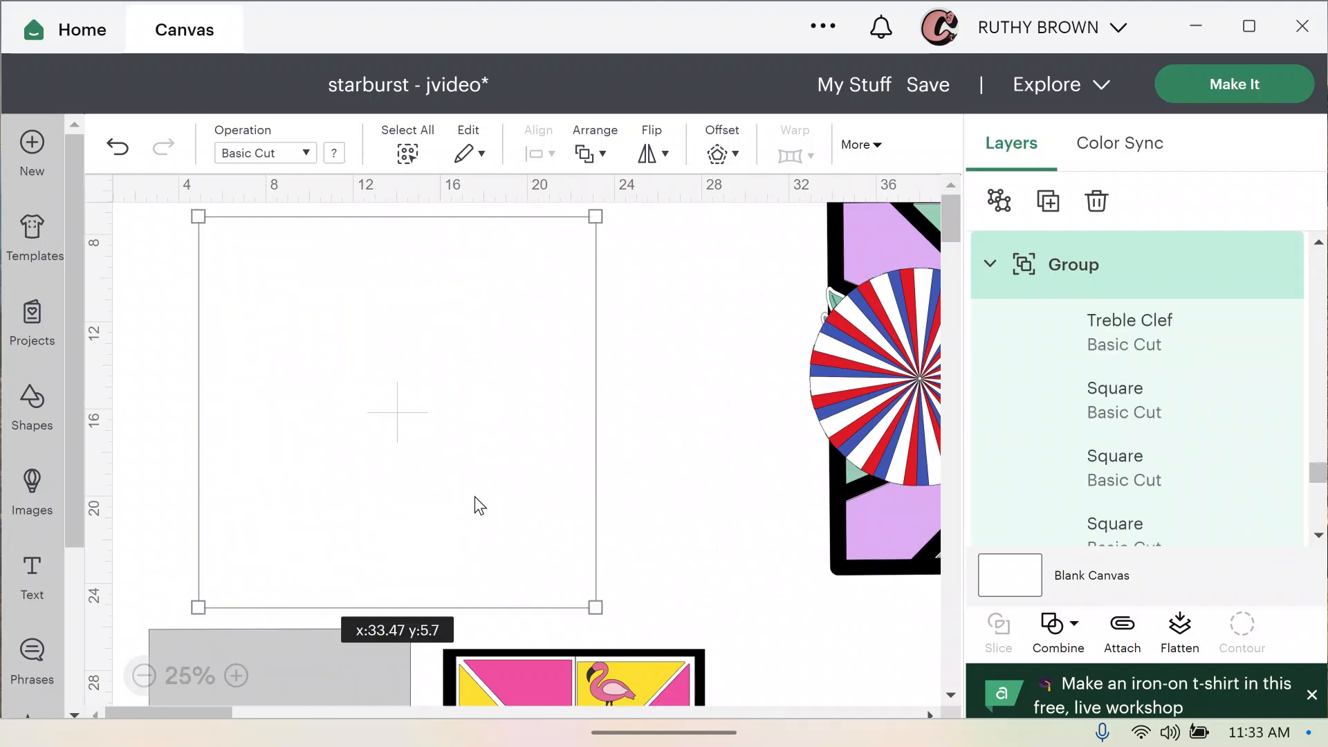
pyautogui.click(449, 420)
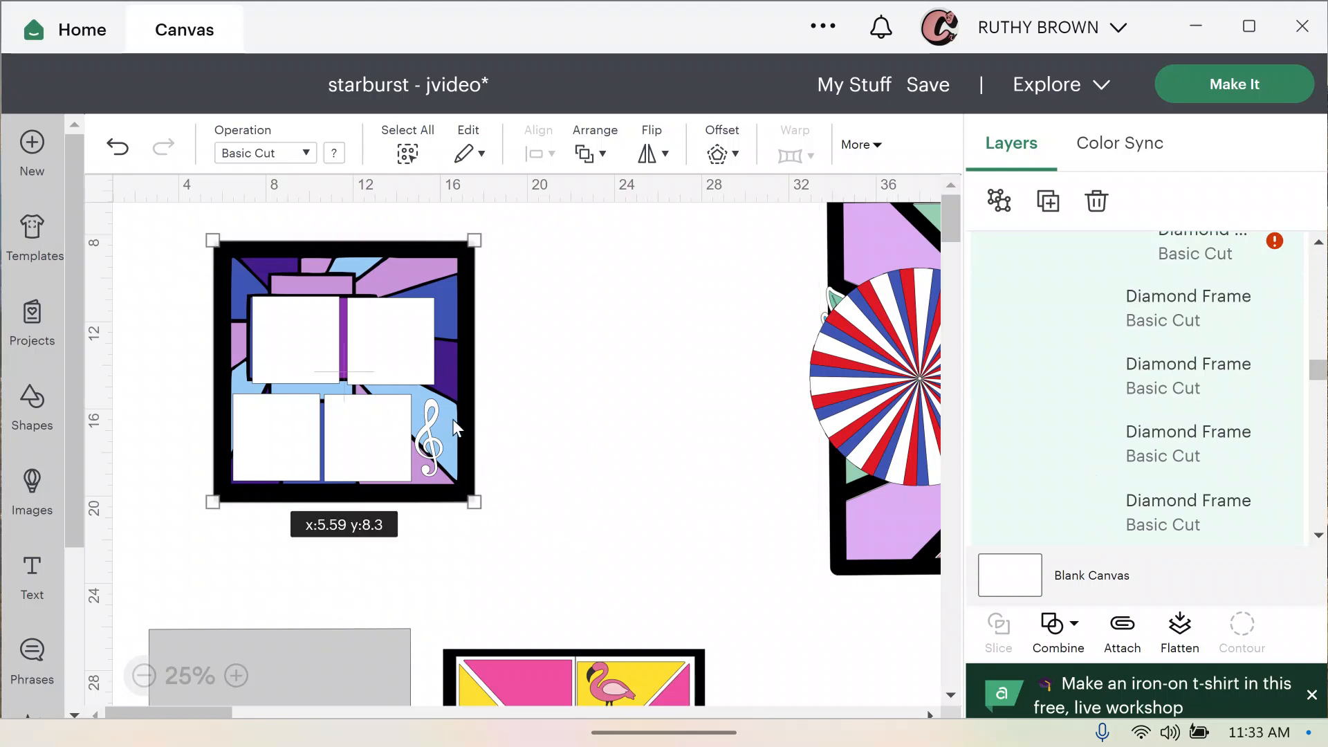
pyautogui.moveTo(476, 505); pyautogui.dragTo(617, 645)
pyautogui.moveTo(415, 474); pyautogui.dragTo(393, 439)
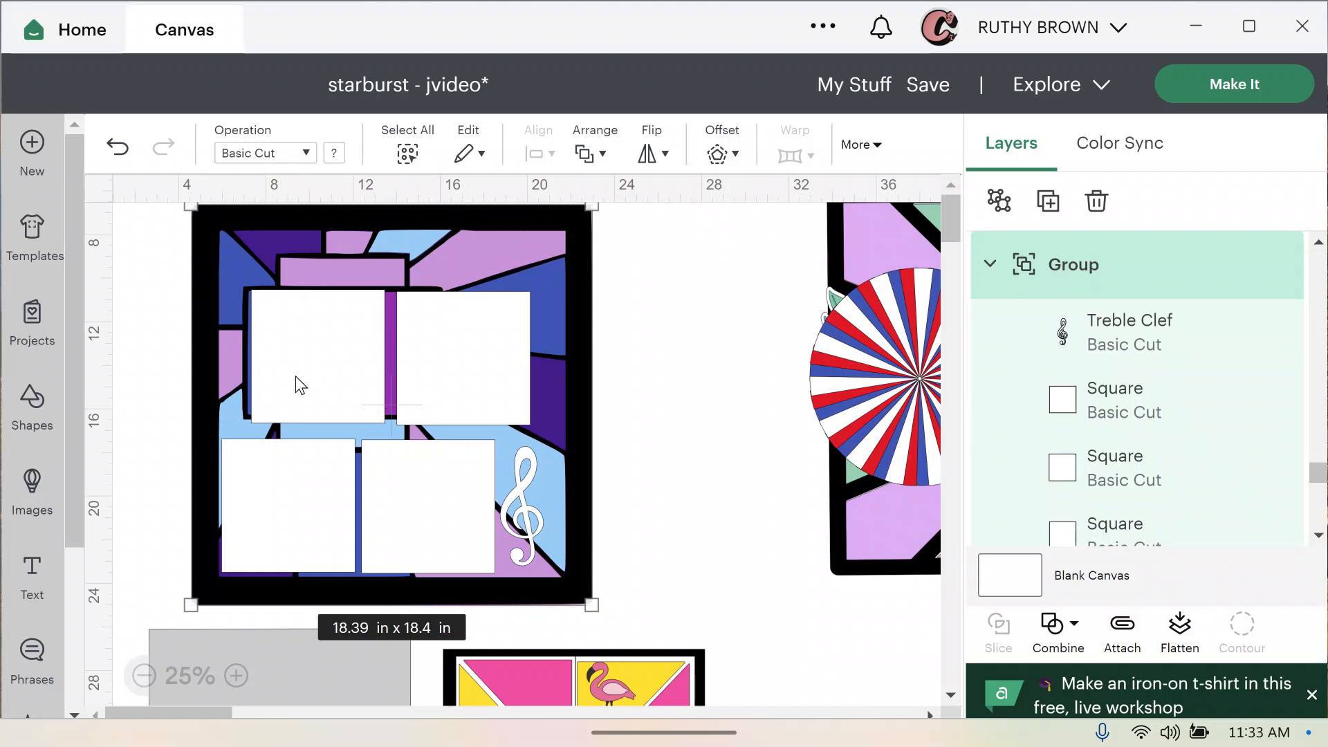
# - Move the treble clef frame aside, bring the flamingo design into the open area and enlarge it to about 16.5 x 16.5 in
pyautogui.moveTo(512, 404); pyautogui.dragTo(862, 338)
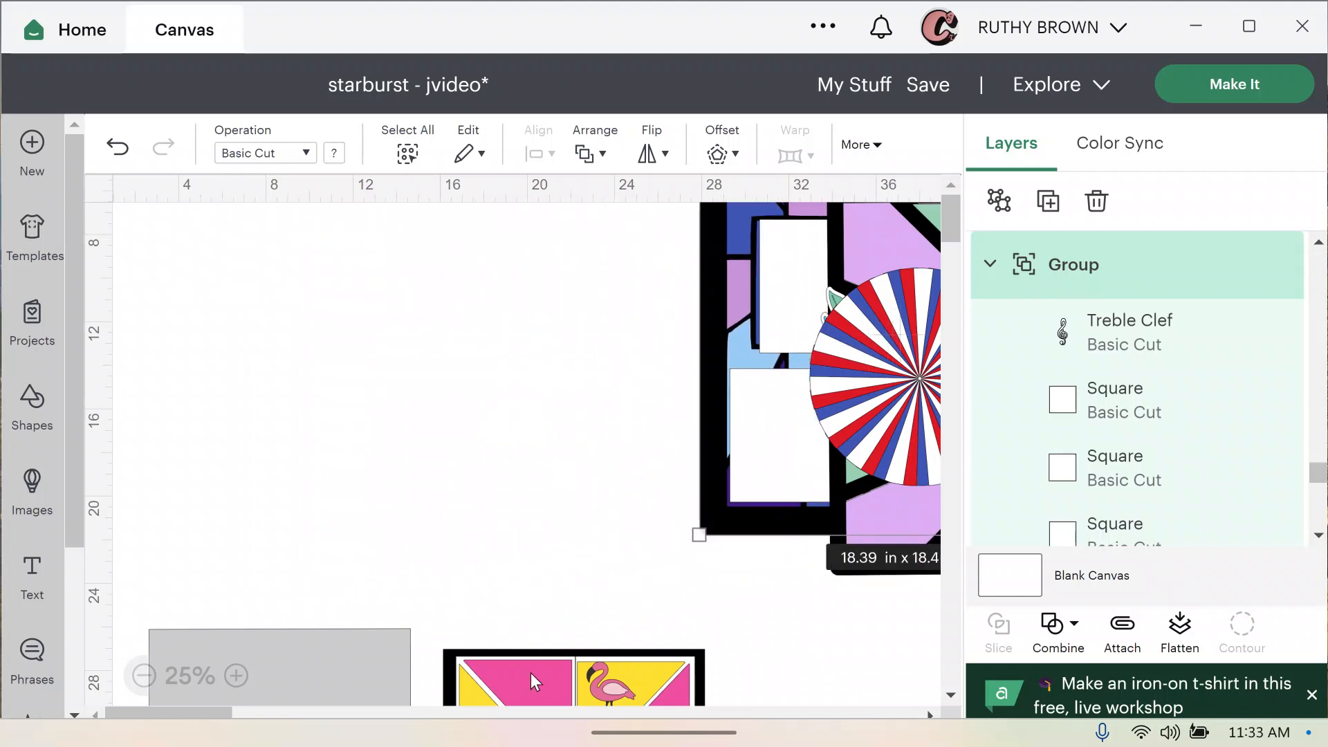
pyautogui.moveTo(533, 660); pyautogui.dragTo(312, 280)
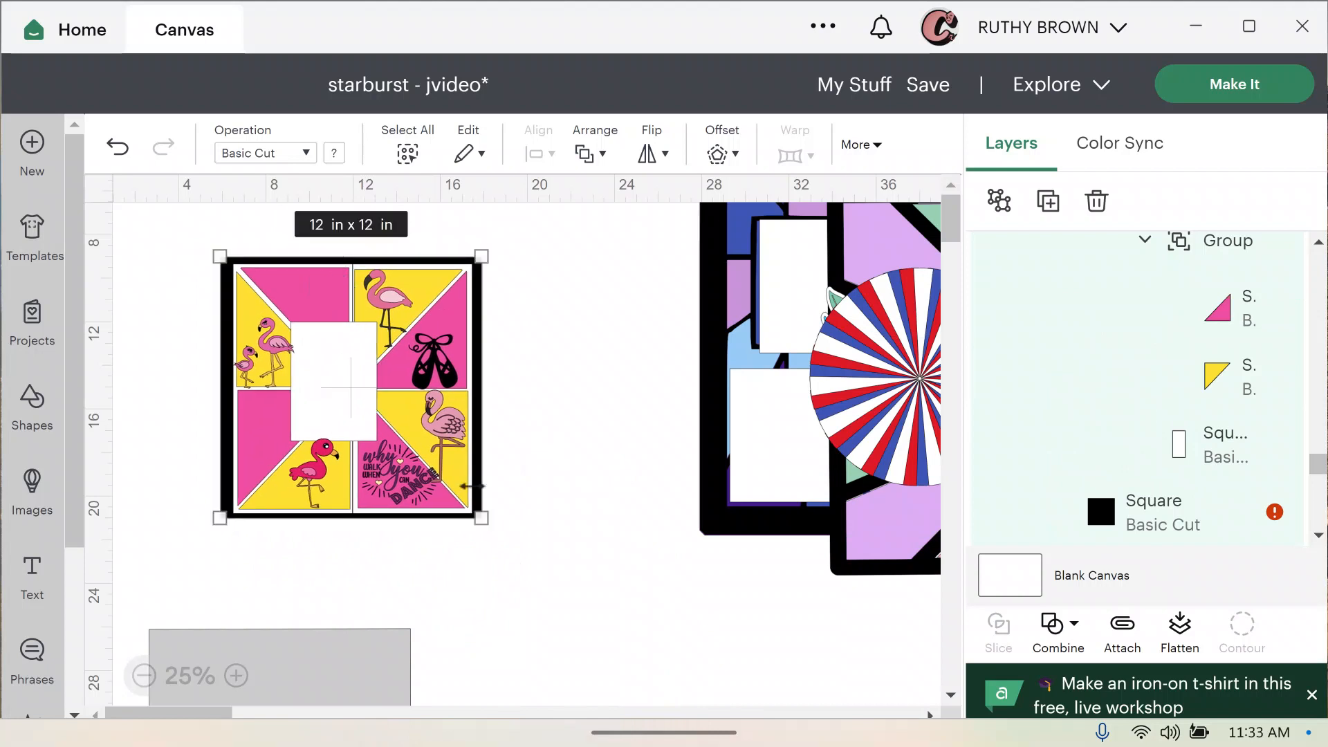
pyautogui.moveTo(484, 516); pyautogui.dragTo(566, 619)
pyautogui.click(661, 600)
pyautogui.moveTo(506, 511); pyautogui.dragTo(472, 468)
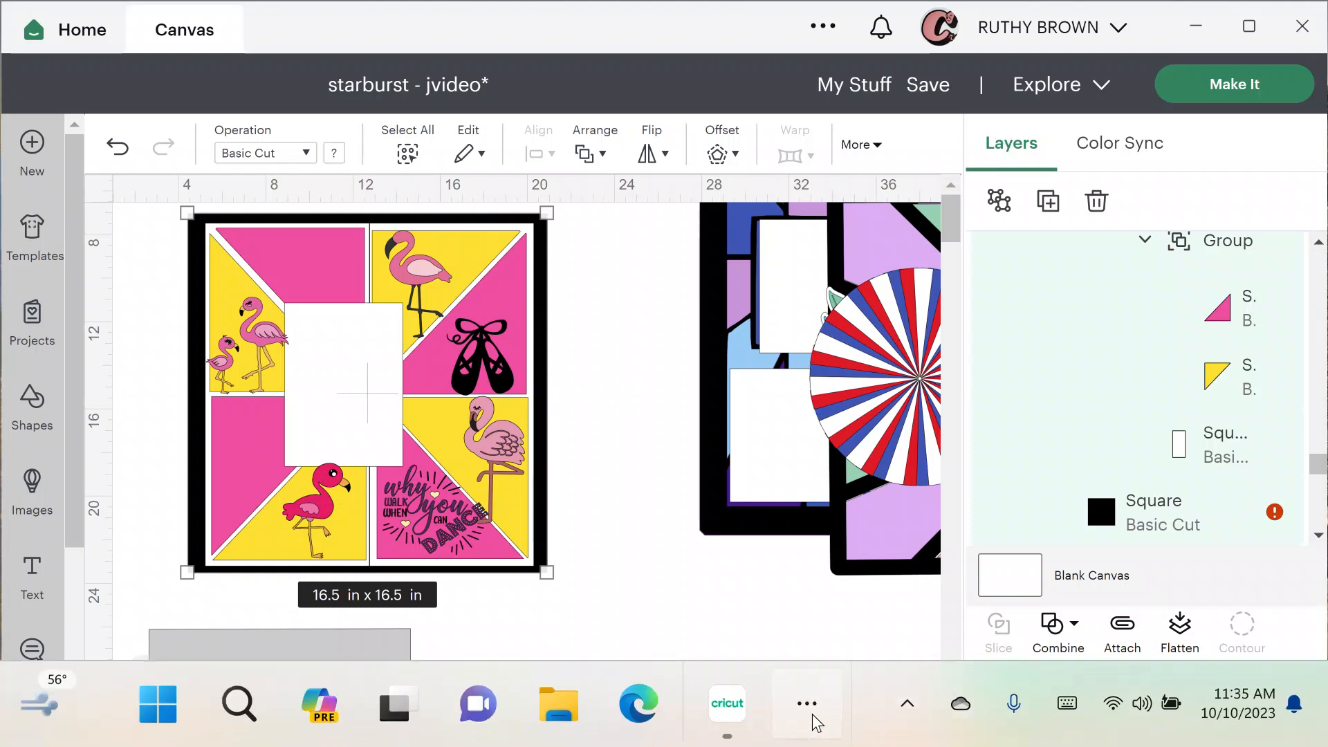
pyautogui.click(810, 713)
pyautogui.click(892, 607)
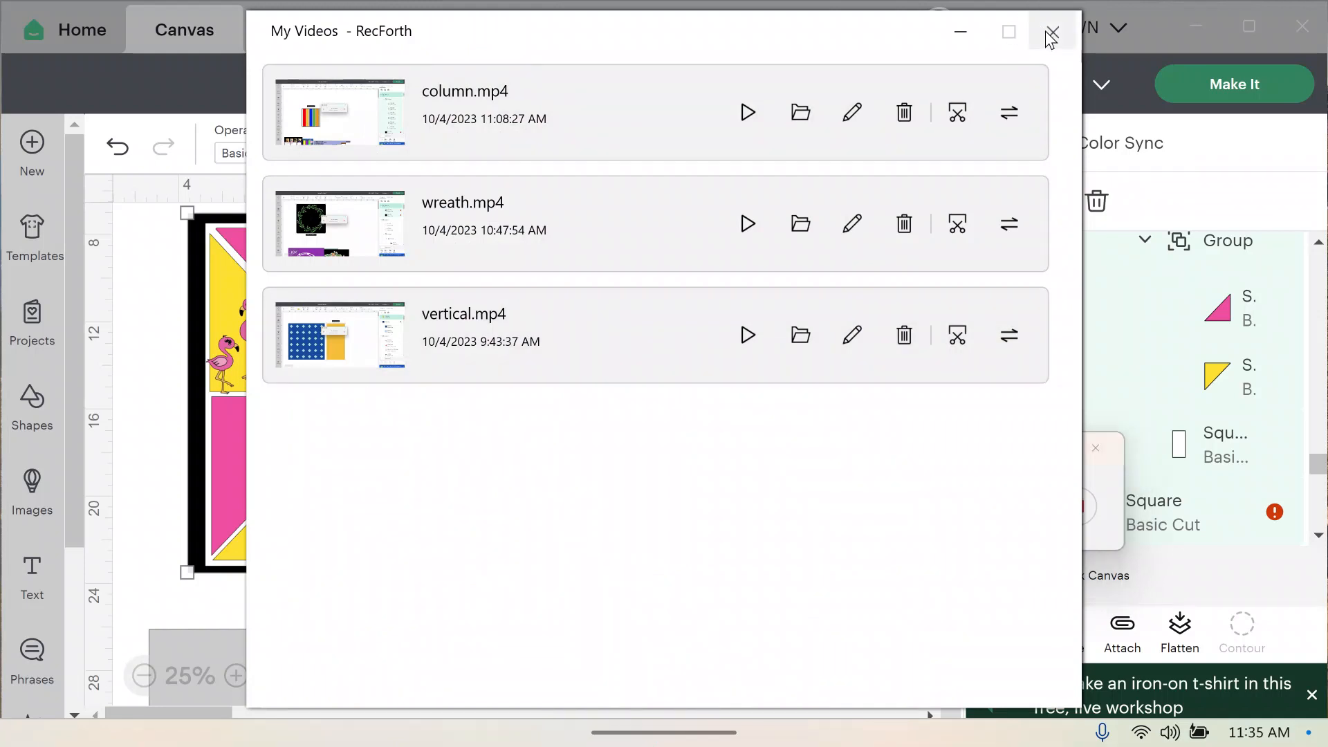
pyautogui.click(1052, 32)
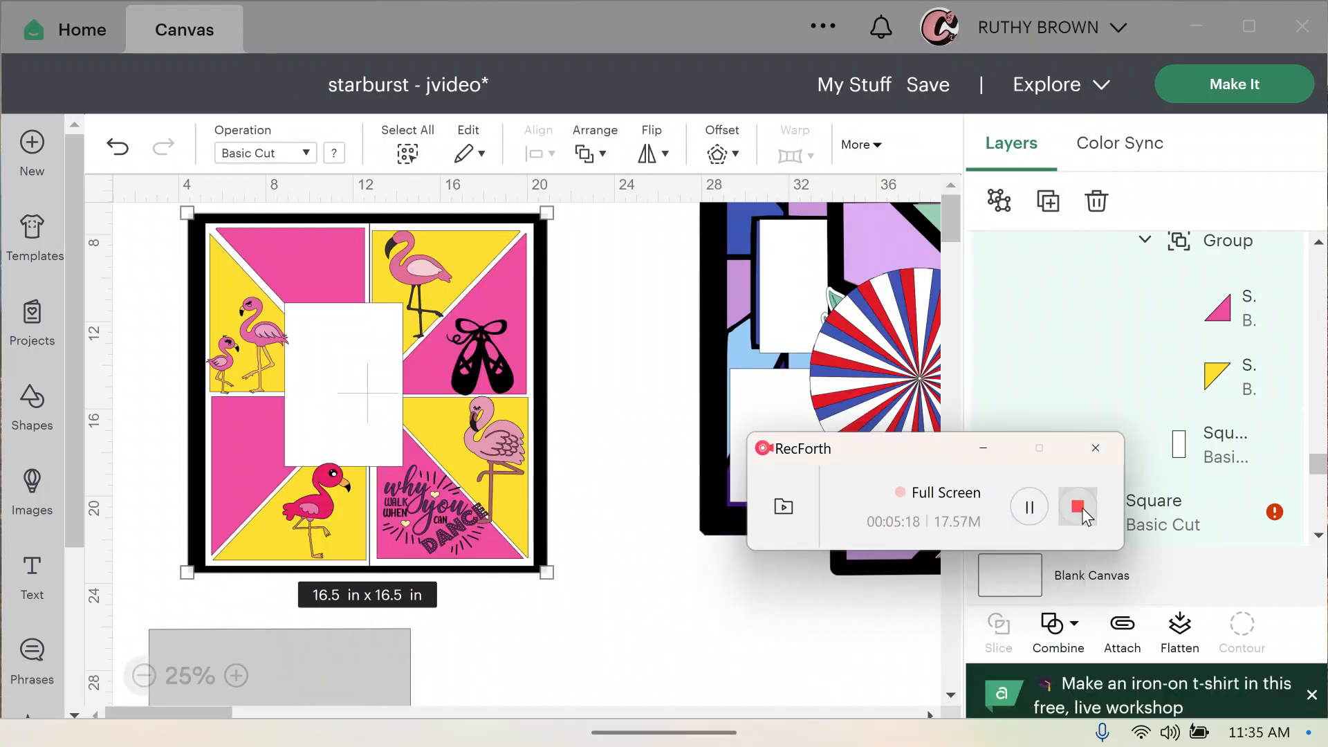